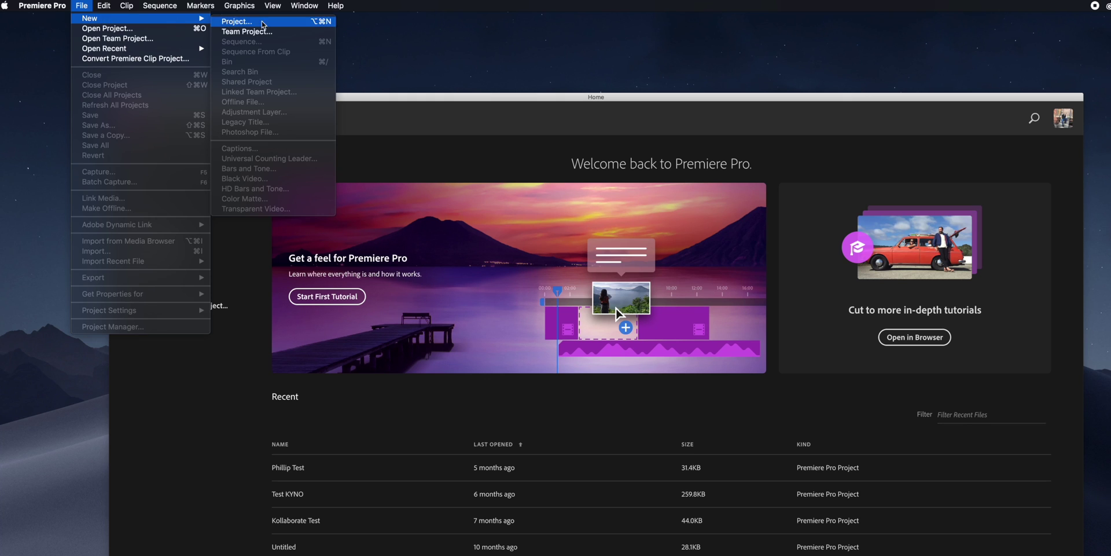
# - Create the Breathing Underwater team project and share its changes to the Team Projects service
pyautogui.click(290, 33)
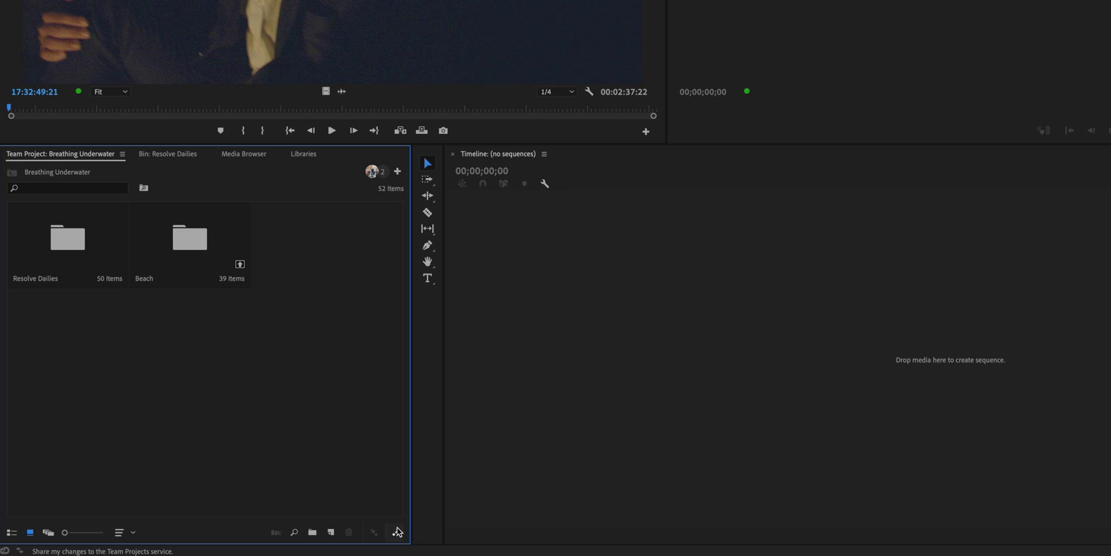
pyautogui.click(398, 532)
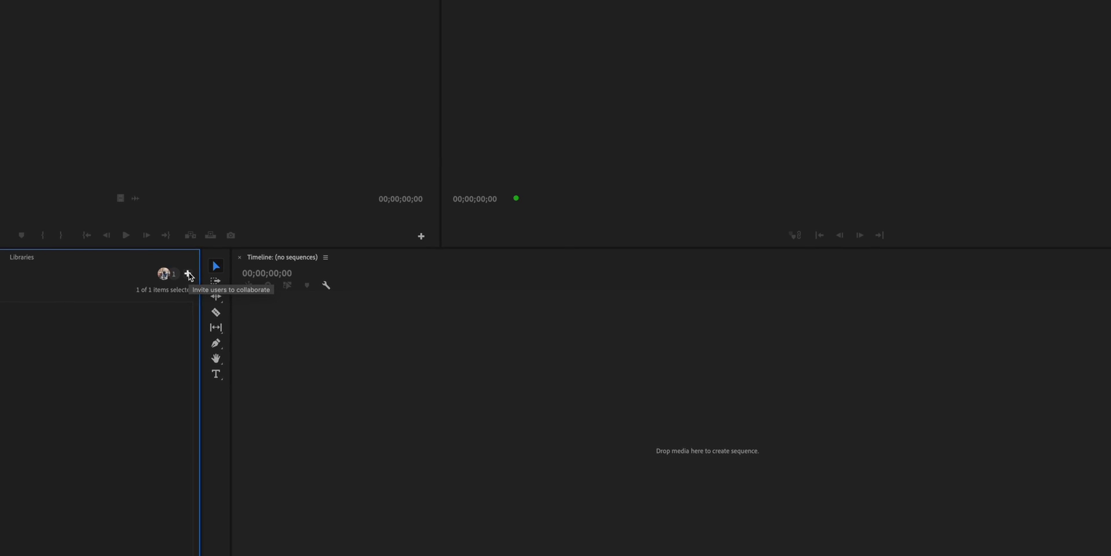
# - Invite a new collaborator to the team project by entering their name in the invitation field
pyautogui.click(189, 274)
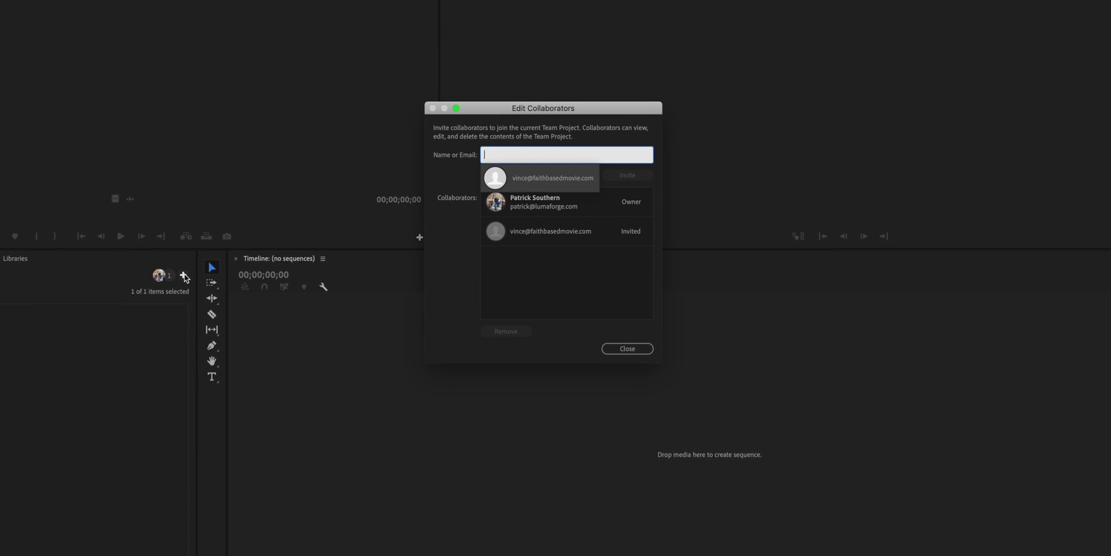
pyautogui.write('newguy')
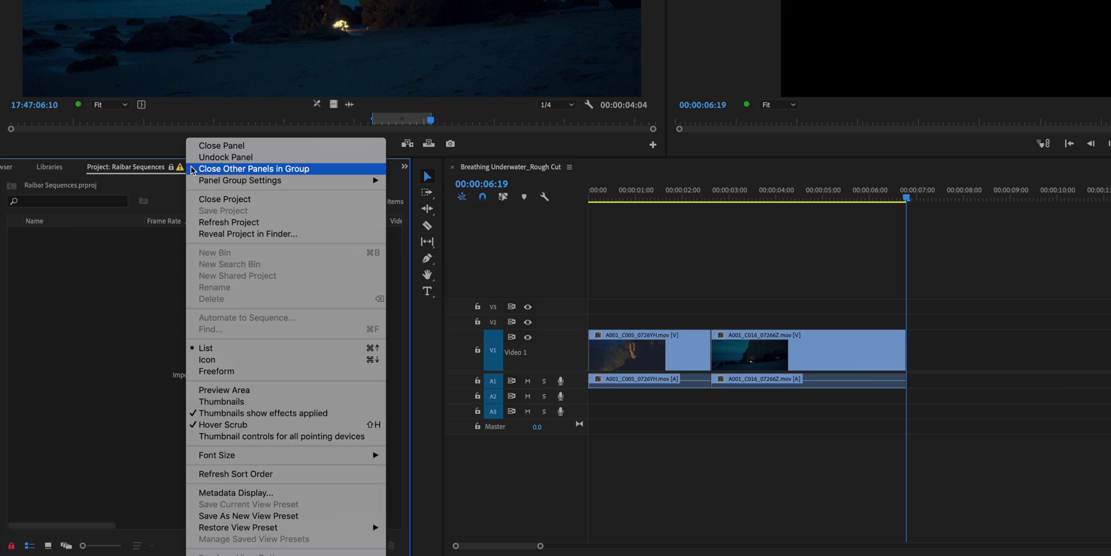
# - Refresh the Raibar Sequences shared project and open the Breathing Underwater_Act 02_Rough Cut sequence
pyautogui.click(269, 223)
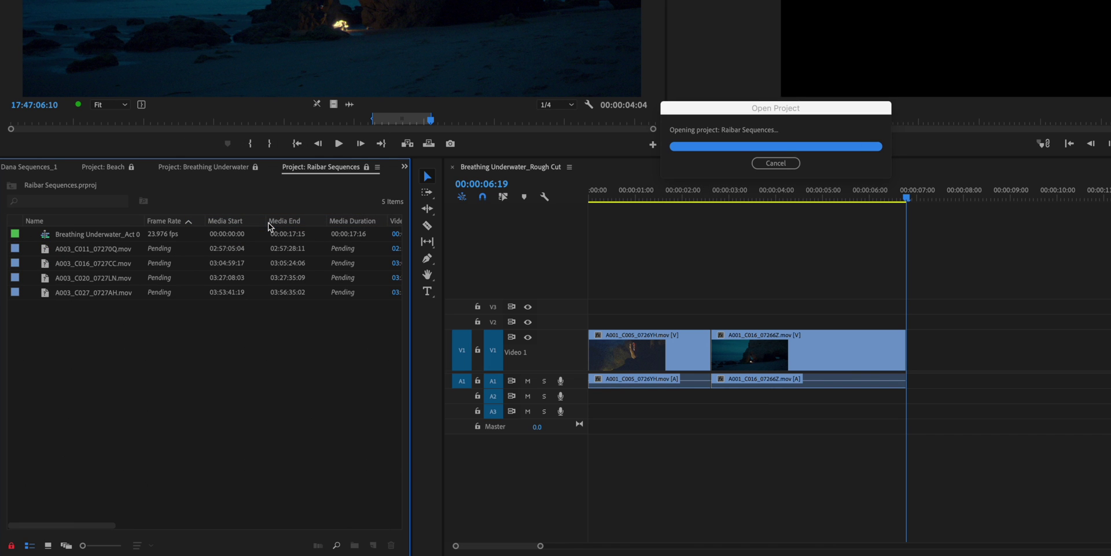
pyautogui.doubleClick(106, 233)
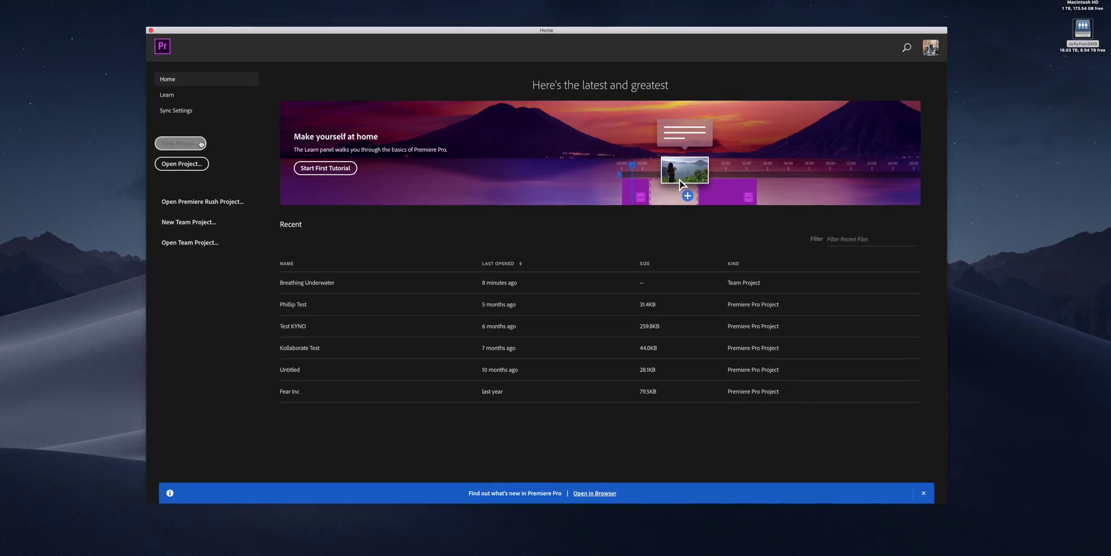
# - Create a new local project Breathing Underwater with its scratch disk folder set to 02_Premiere Cache
pyautogui.click(198, 144)
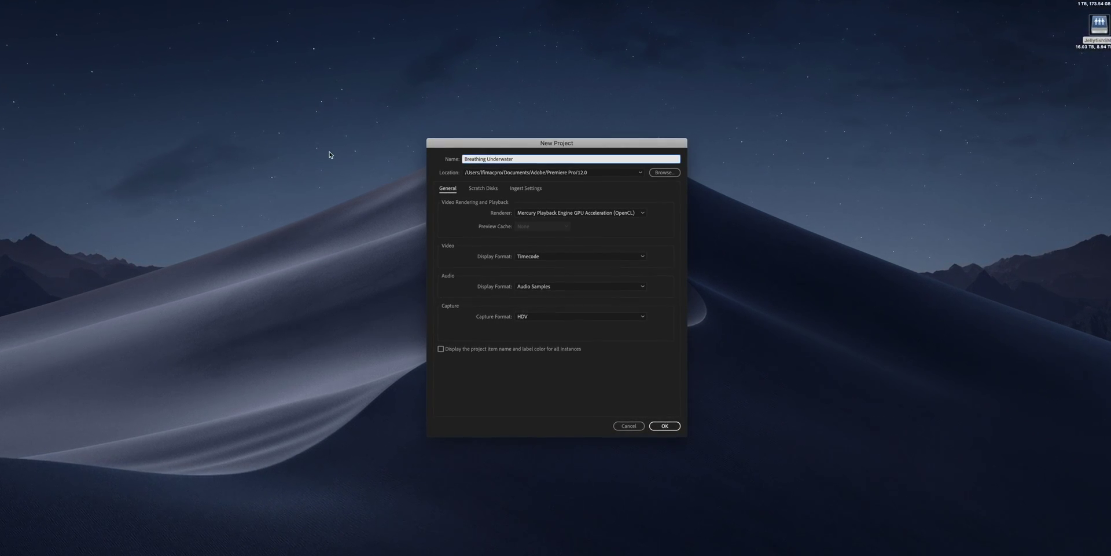
pyautogui.click(666, 173)
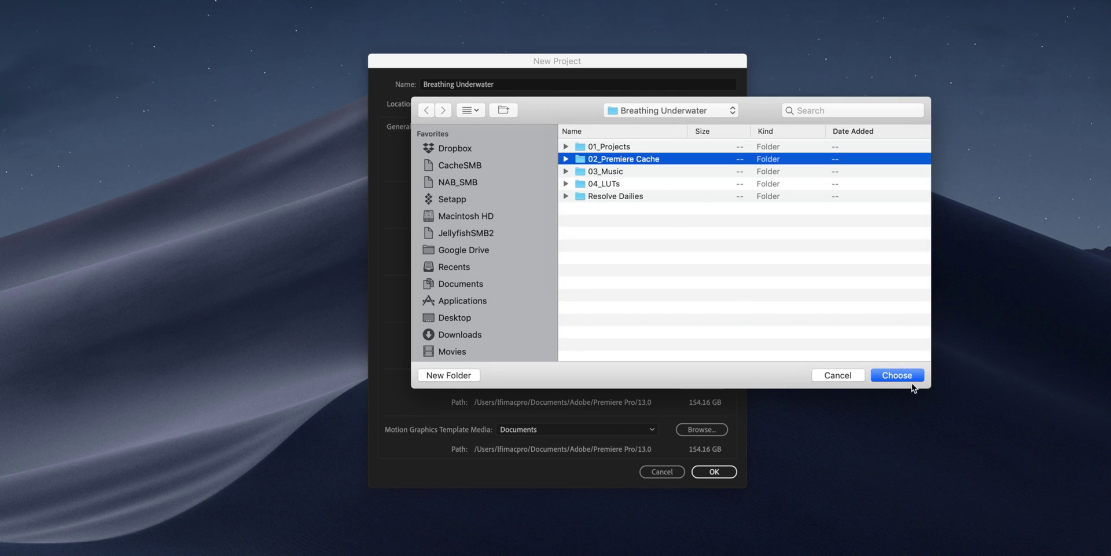
pyautogui.click(912, 377)
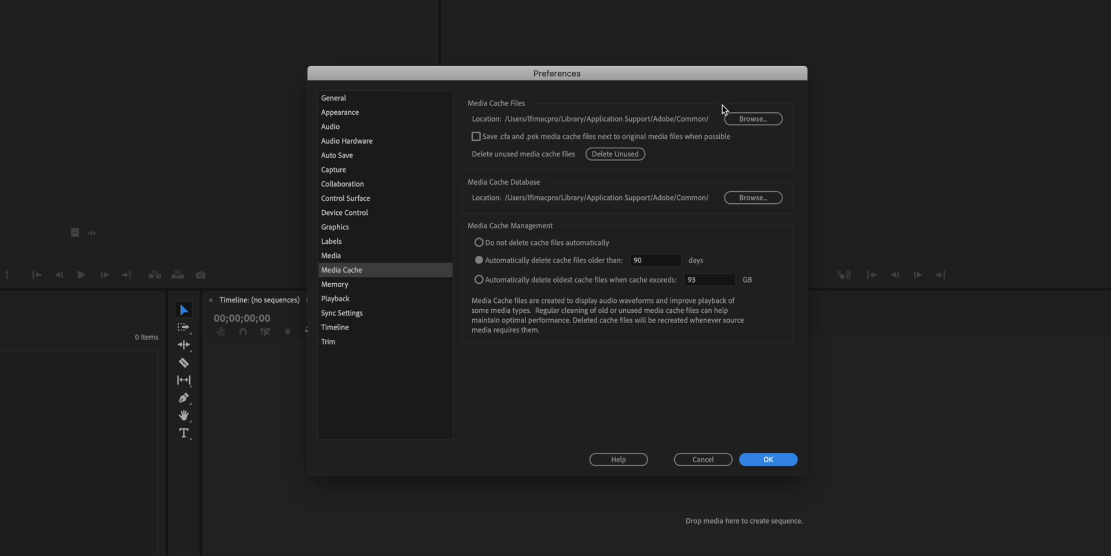
# - Reassign the media cache folder and enable project locking in Preferences
pyautogui.click(750, 119)
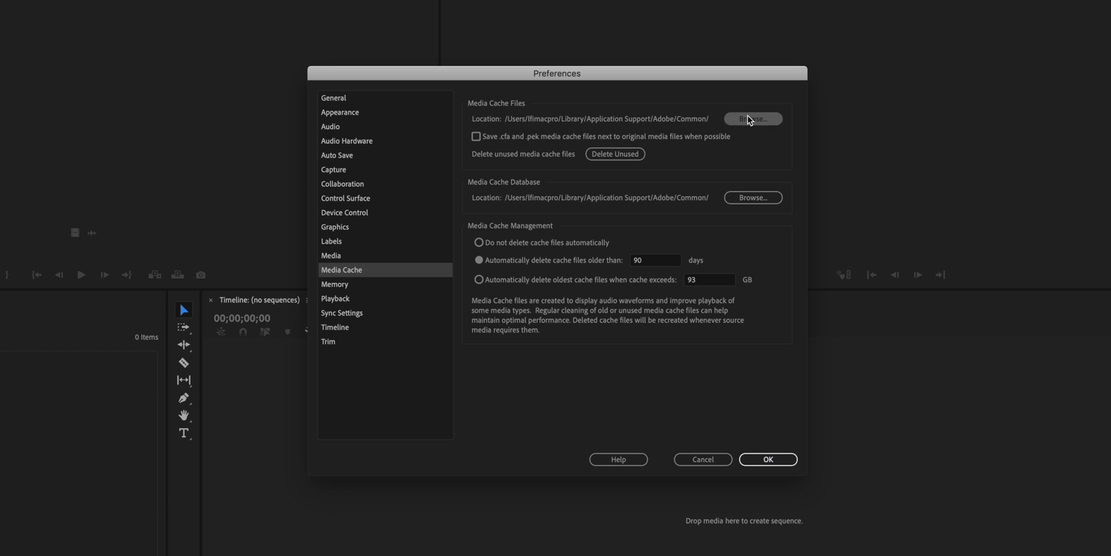
pyautogui.click(852, 387)
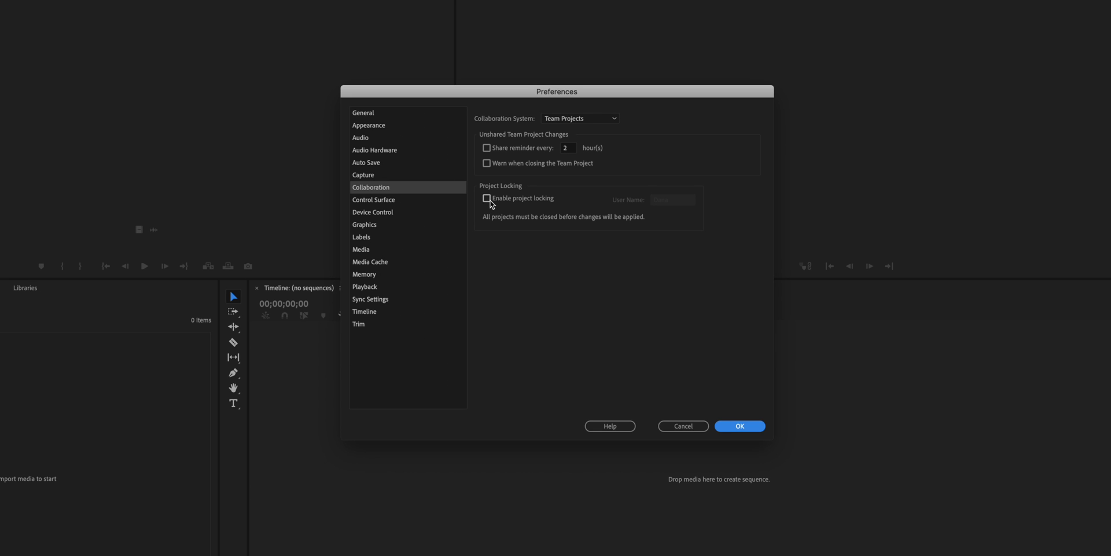
pyautogui.click(489, 199)
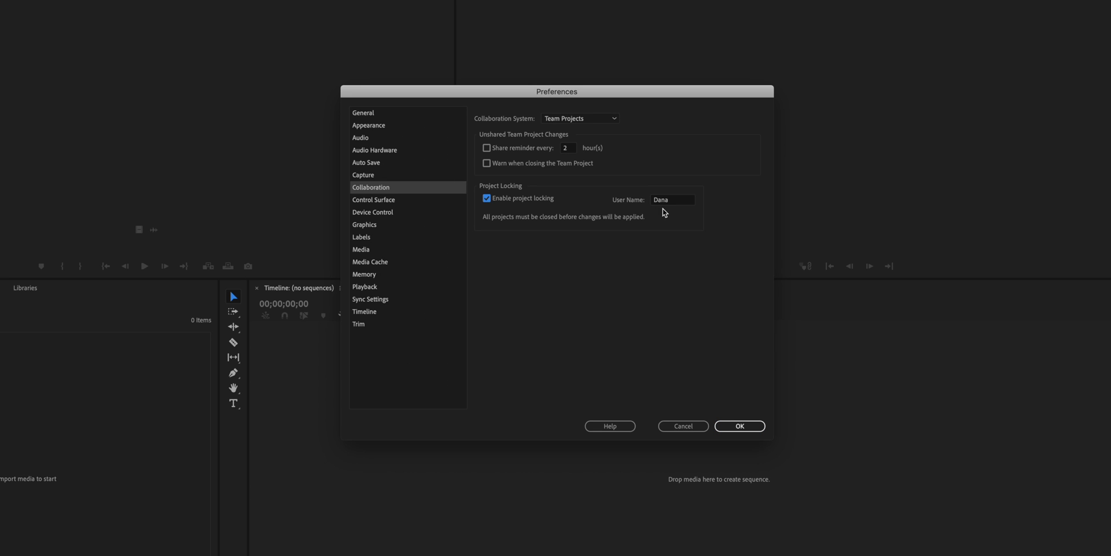
pyautogui.click(403, 252)
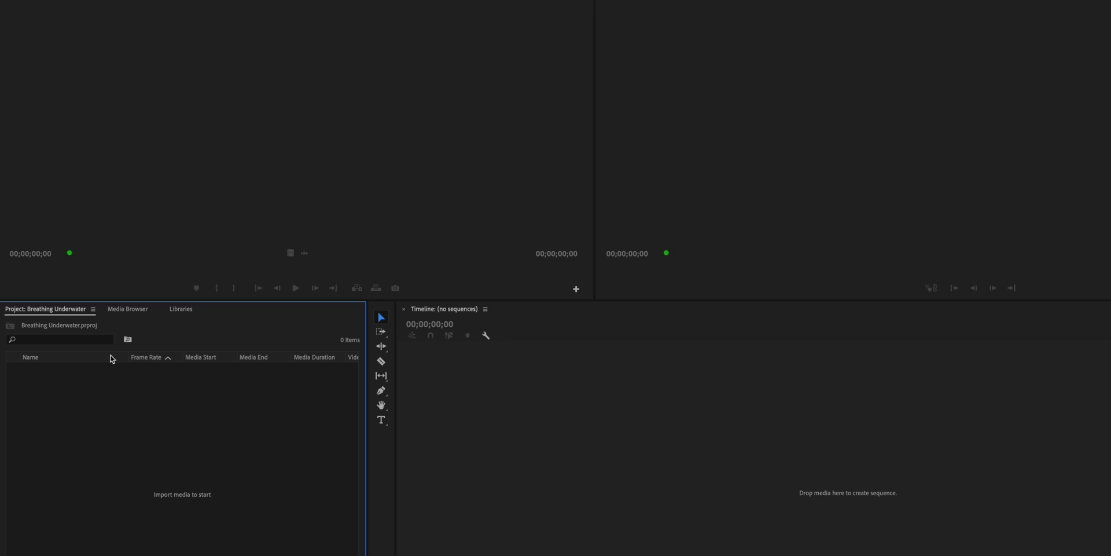
# - Add a Project Locked column to the Project panel via Metadata Display, searching 'proje'
pyautogui.rightClick(112, 358)
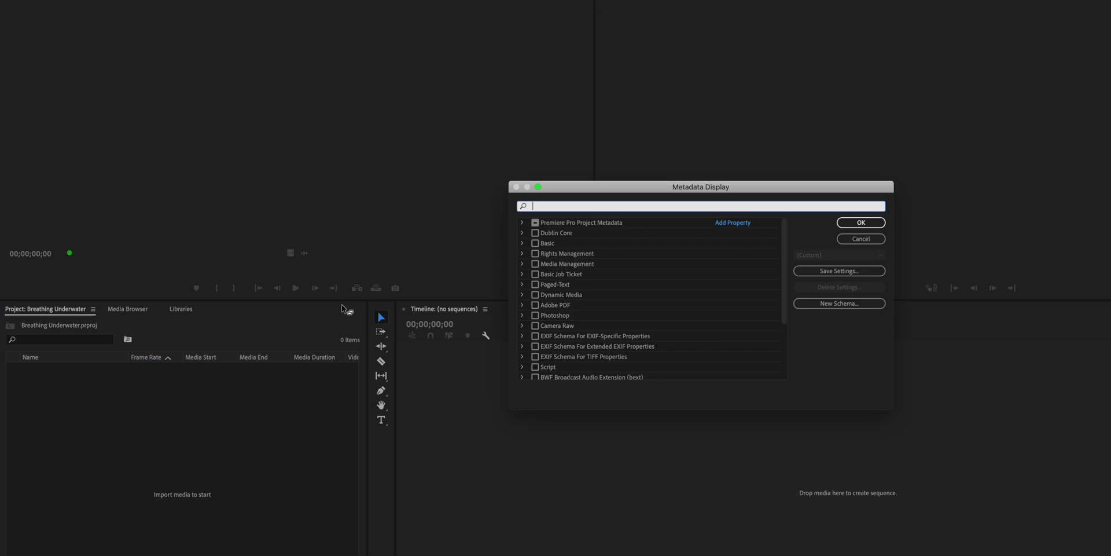
pyautogui.write('proje')
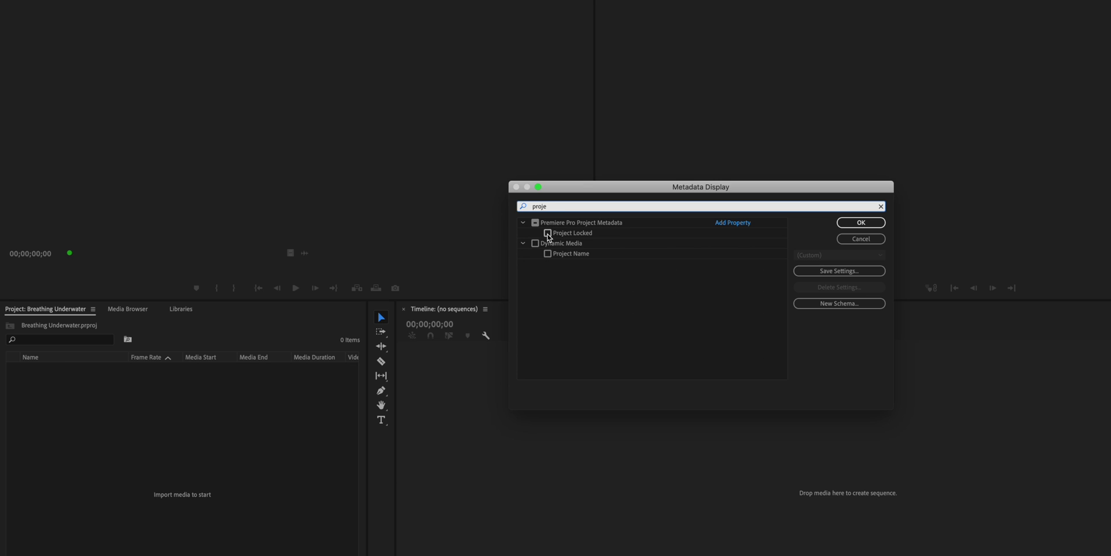
pyautogui.click(547, 233)
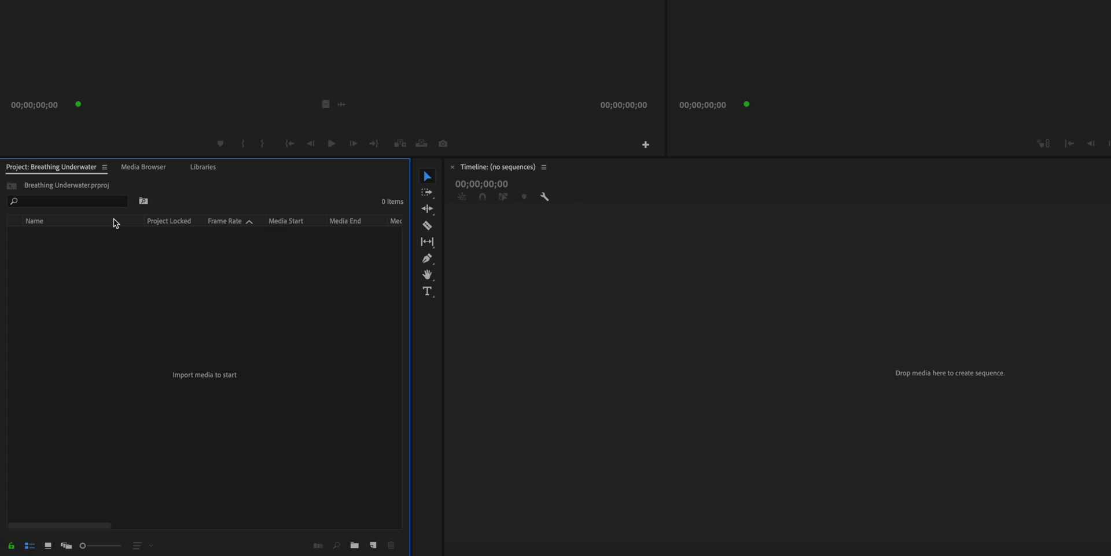
# - Add shared project 'Day 01 Dailies' and start creating another shared project
pyautogui.click(374, 545)
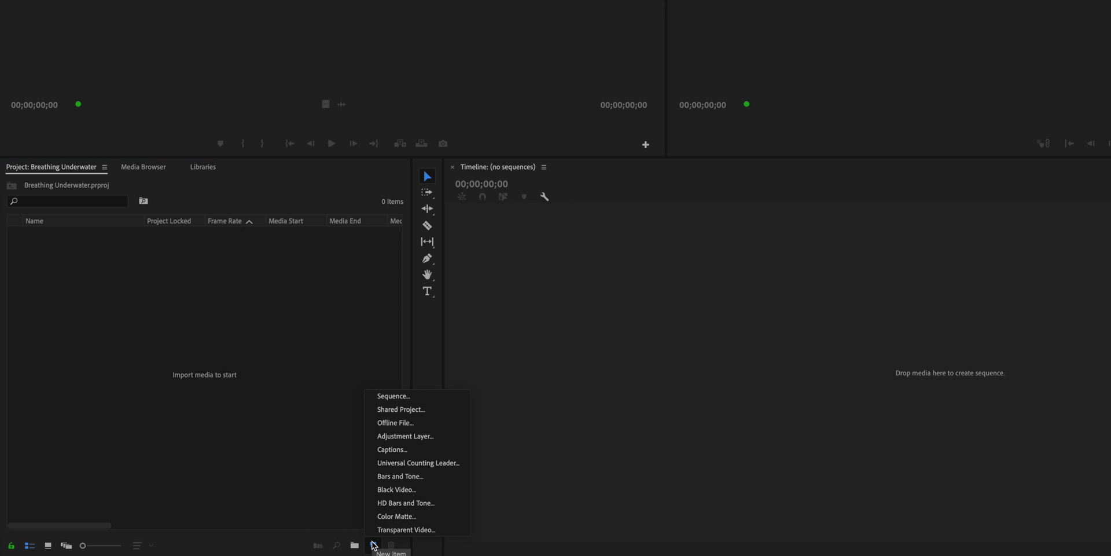
pyautogui.click(447, 414)
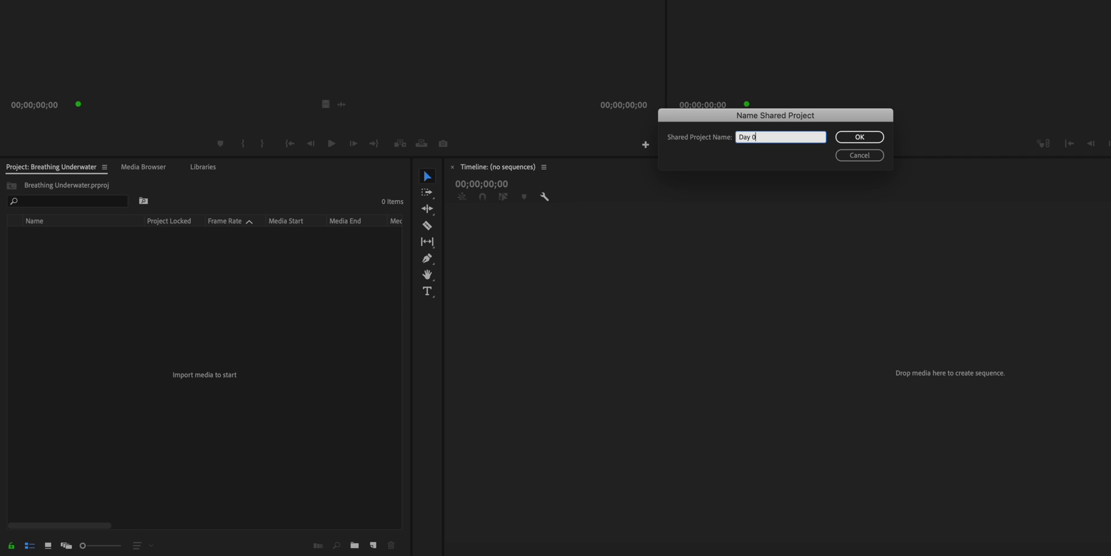
pyautogui.write('Day 01 Dailies')
pyautogui.press('Return')
pyautogui.click(378, 544)
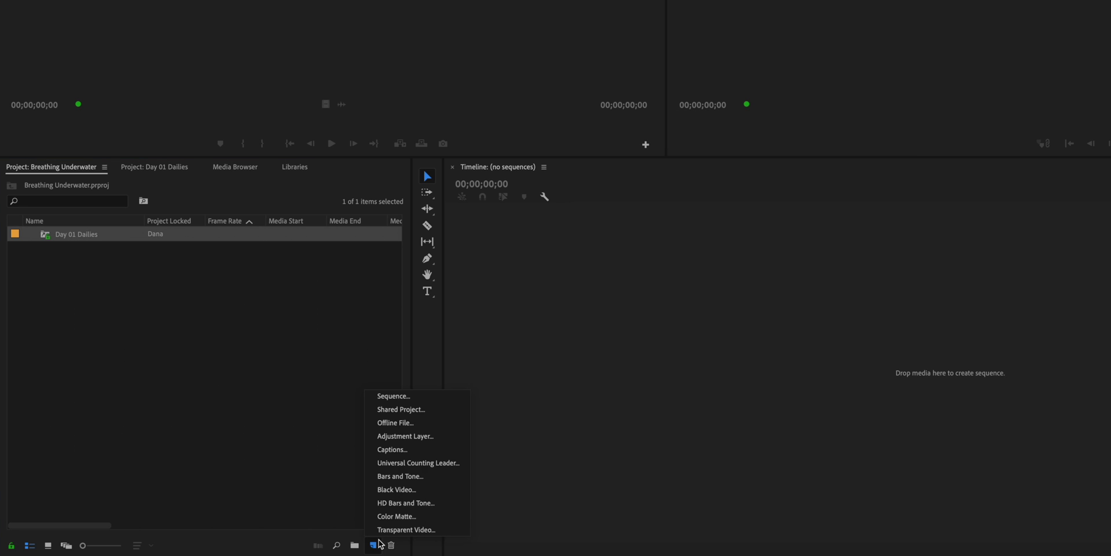
pyautogui.click(456, 411)
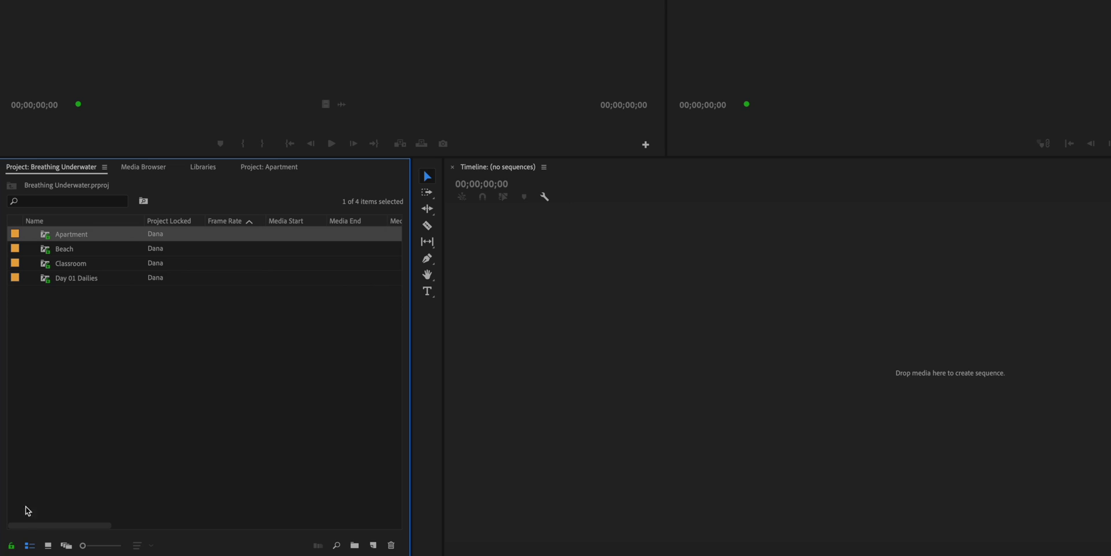
# - Save the Breathing Underwater project and switch it to read-only
pyautogui.click(11, 545)
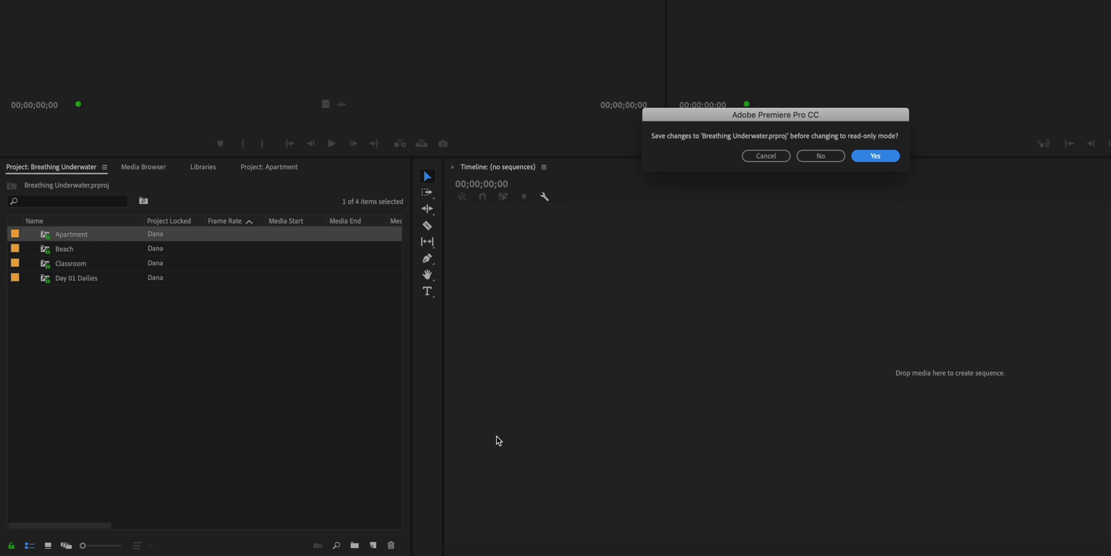
pyautogui.click(892, 157)
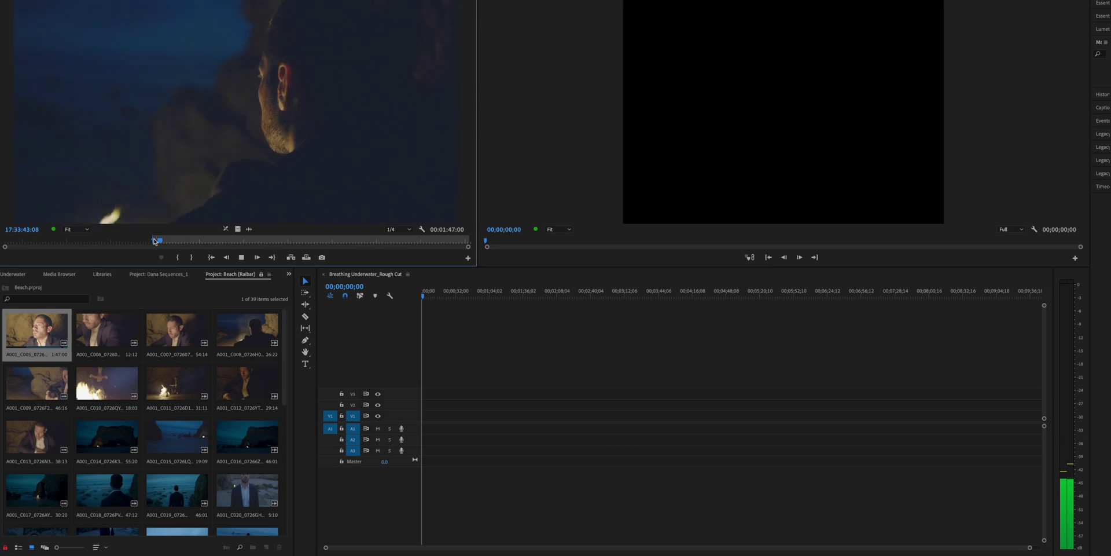
# - Place the beach clip, trimmed at an out point, into the Rough Cut sequence, matching sequence settings
pyautogui.press('o')
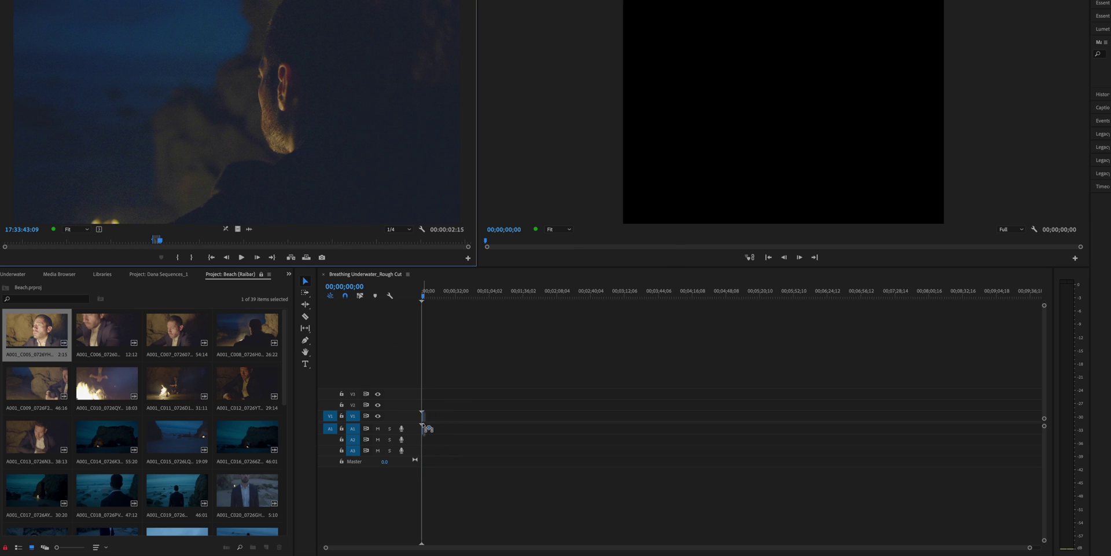
pyautogui.moveTo(427, 428); pyautogui.dragTo(426, 427)
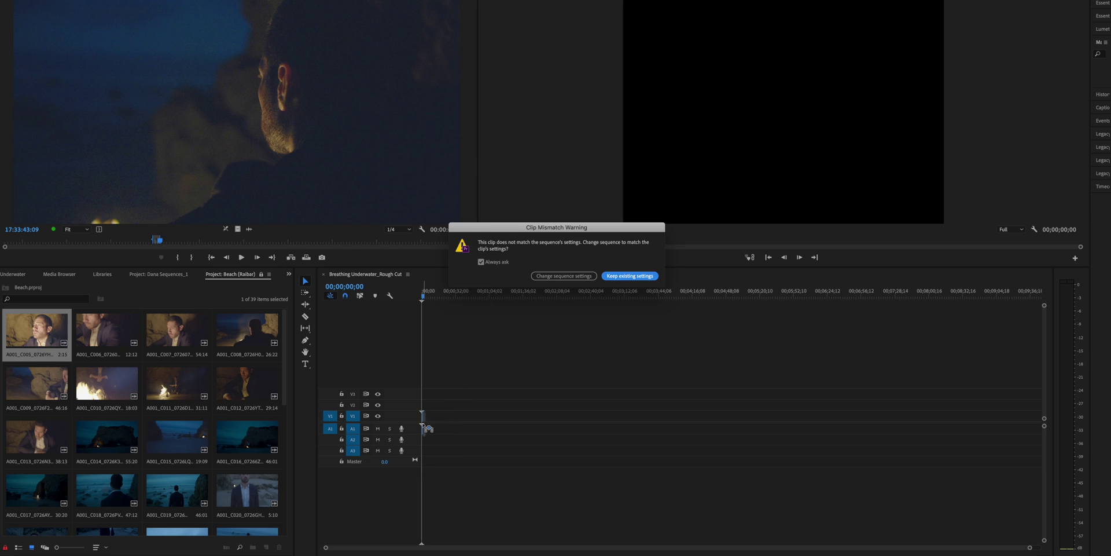
pyautogui.click(564, 275)
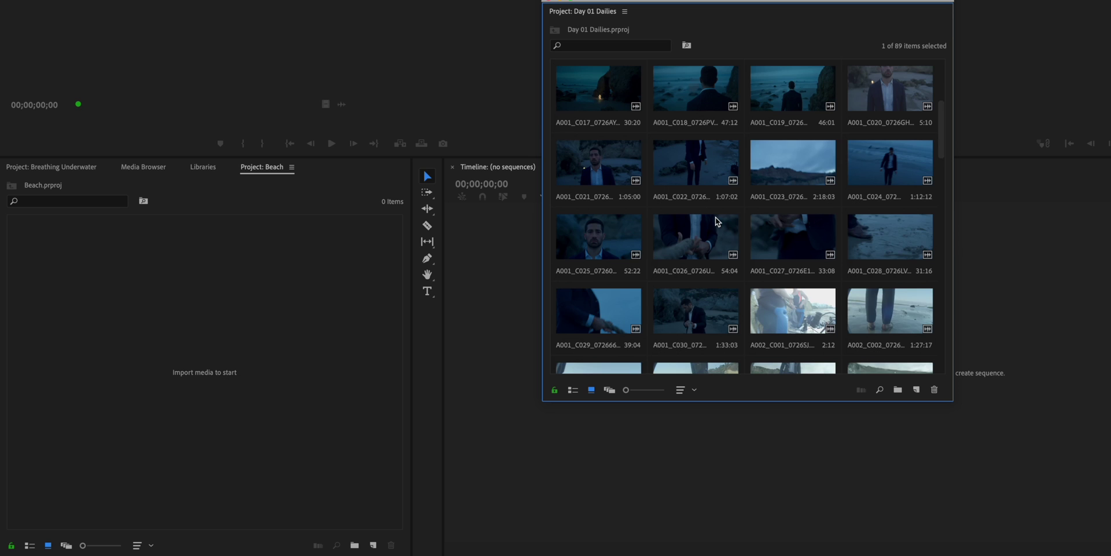
# - Copy 39 Day 01 Dailies clips into the Beach shared project
pyautogui.scroll(-5, 717, 223)
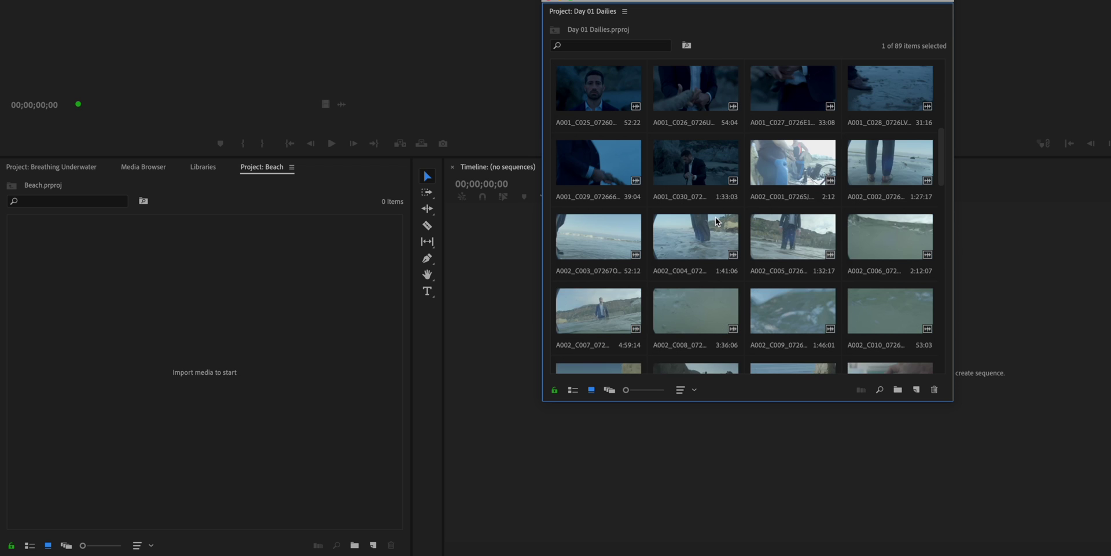
pyautogui.scroll(-1, 717, 221)
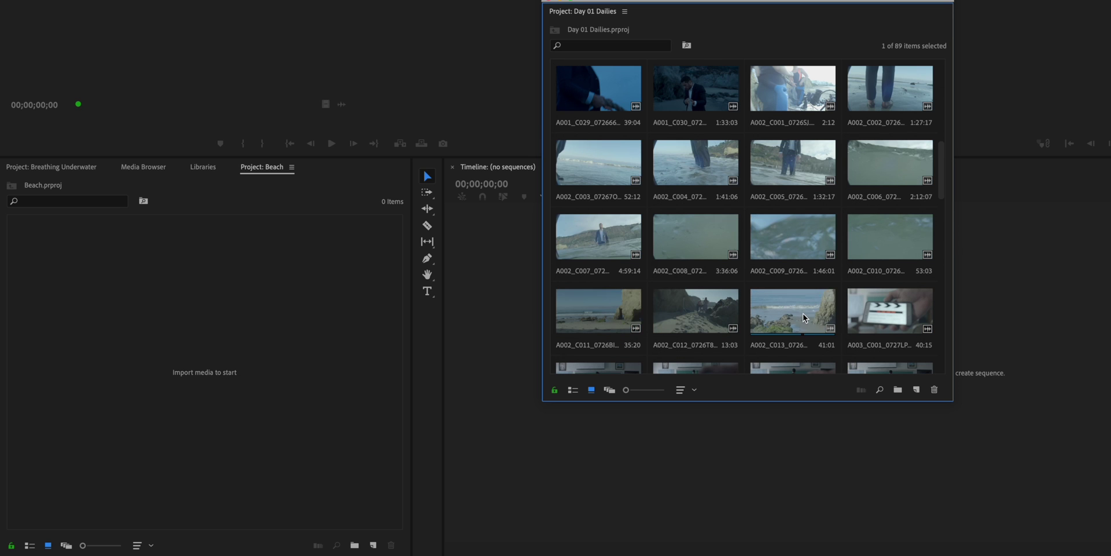
pyautogui.keyDown('shift'); pyautogui.click(666, 172); pyautogui.keyUp('shift')
pyautogui.moveTo(250, 318); pyautogui.dragTo(241, 318)
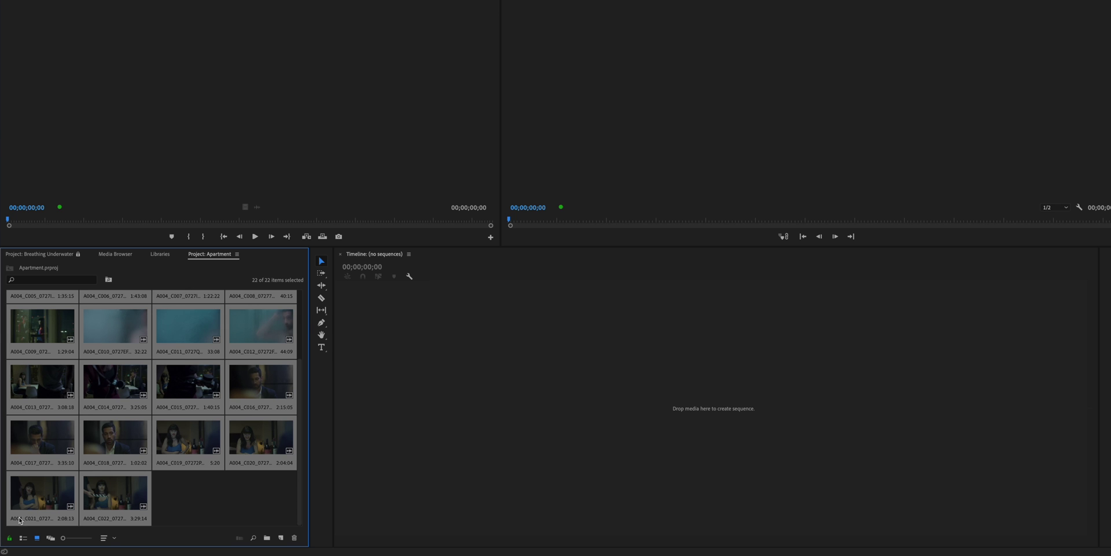
# - Toggle the Apartment shared project to read-only
pyautogui.click(8, 538)
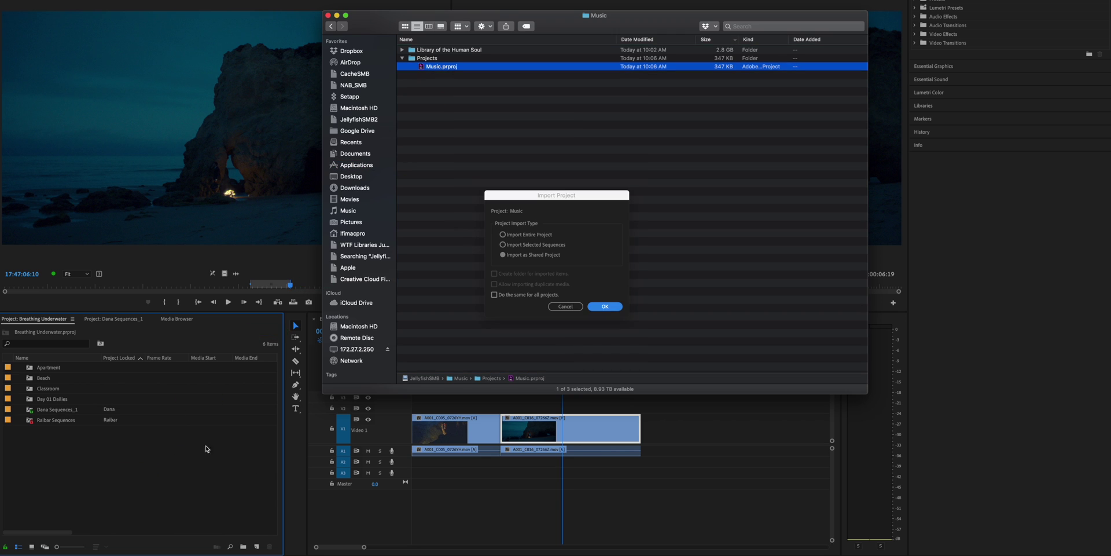
# - Import Music.prproj as a shared project, then play its LHS002_001 track from about 14 seconds in the Source monitor
pyautogui.click(591, 308)
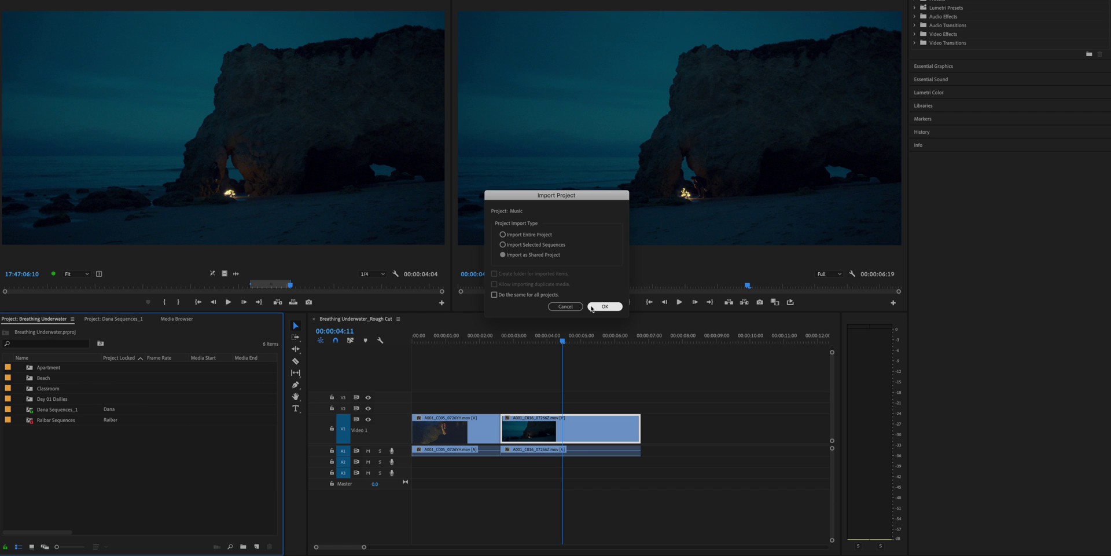
pyautogui.click(597, 307)
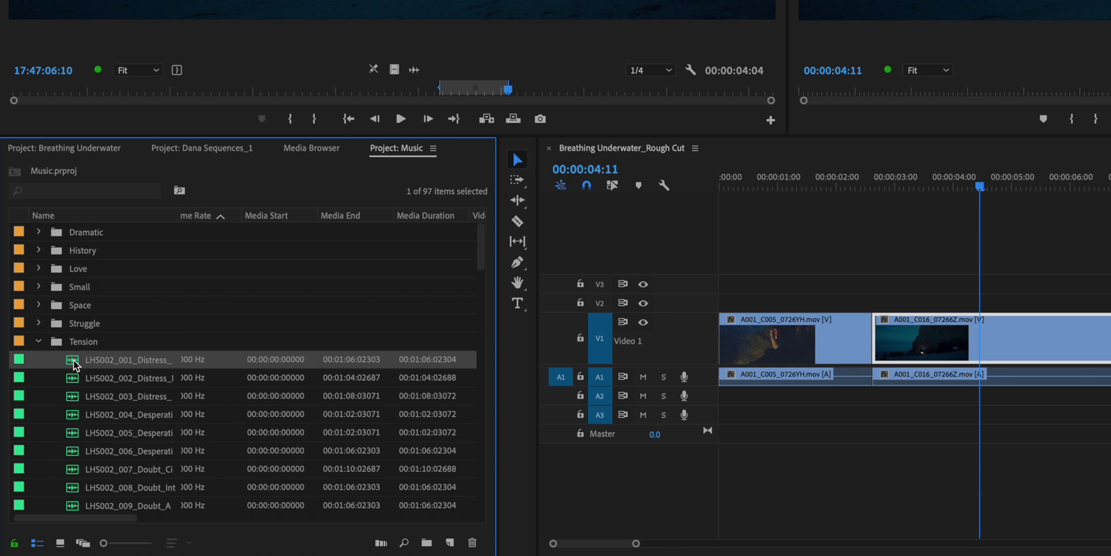
pyautogui.doubleClick(74, 359)
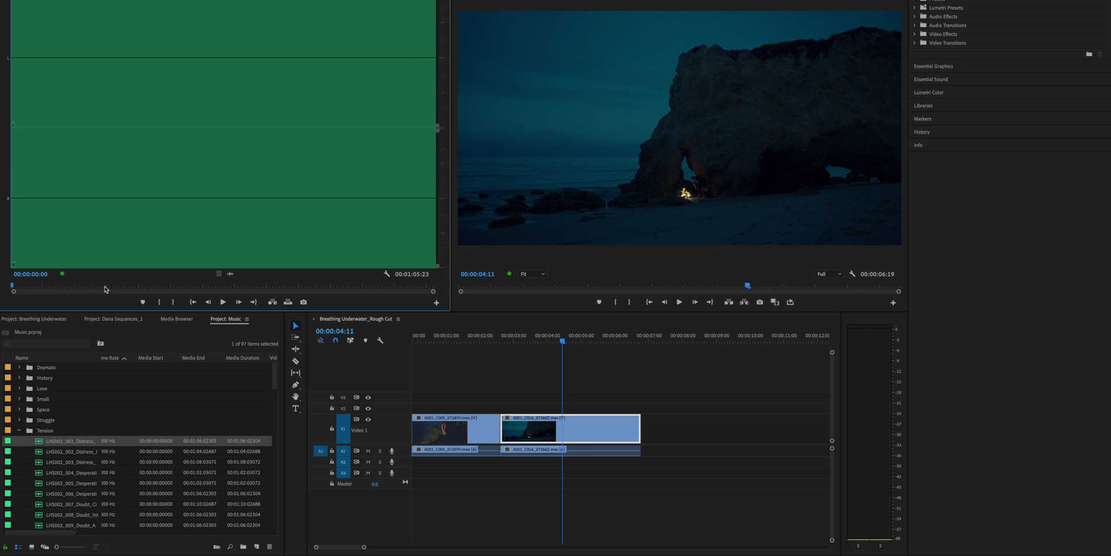
pyautogui.click(183, 91)
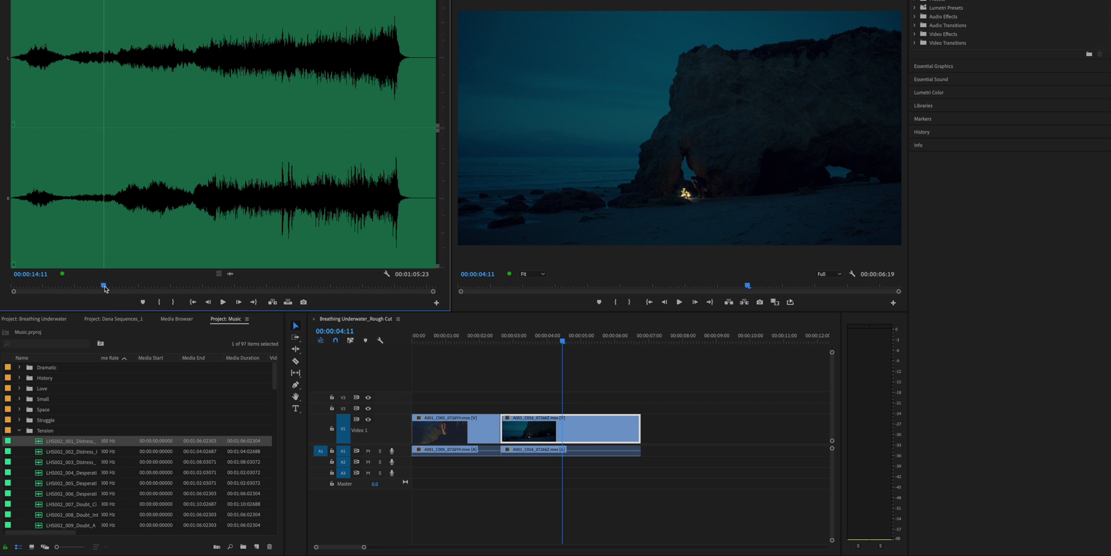
pyautogui.press('space')
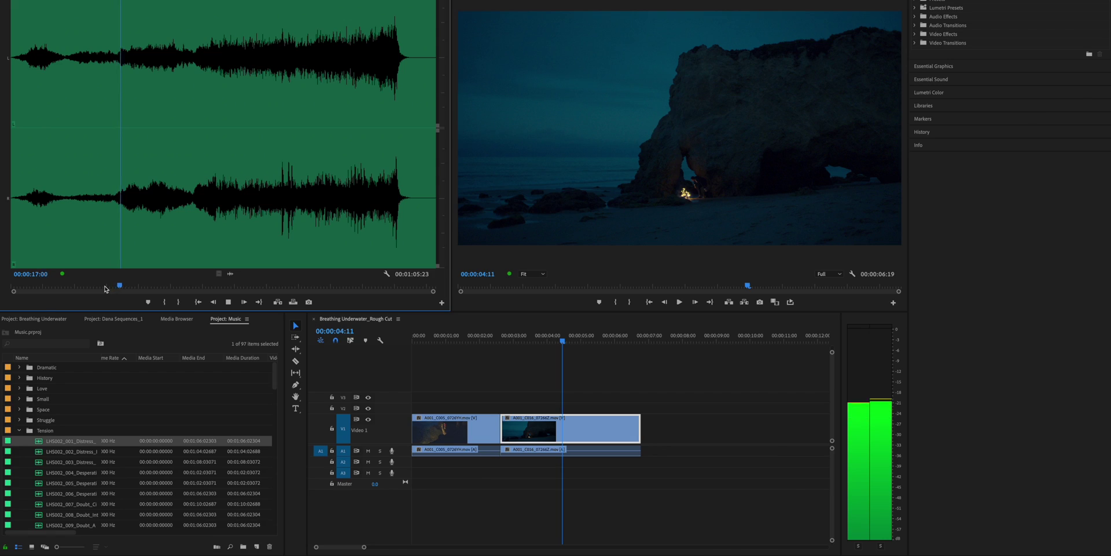